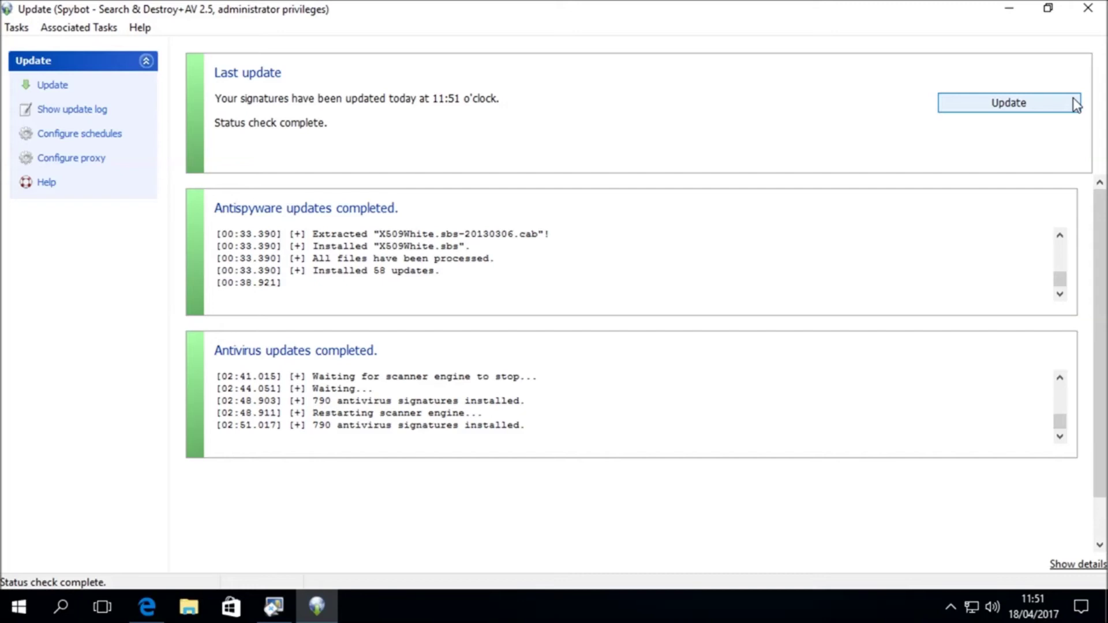
After the signatures finish updating (11:51), start another update check
left_click(1075, 102)
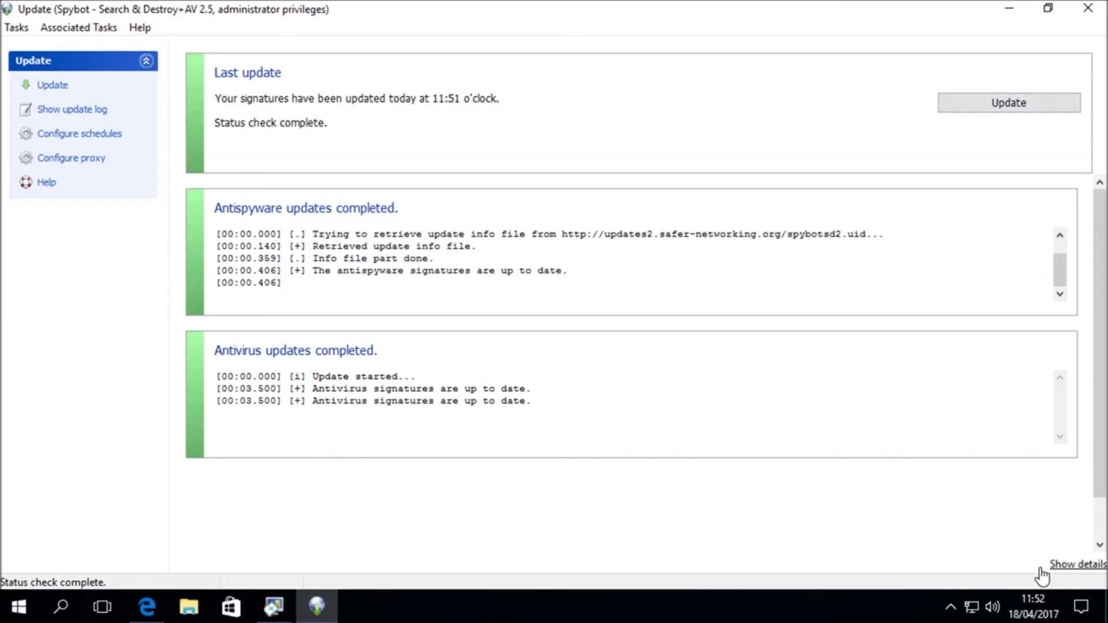
Review the installed update file list, return to the status overview, and open the update log
left_click(1059, 572)
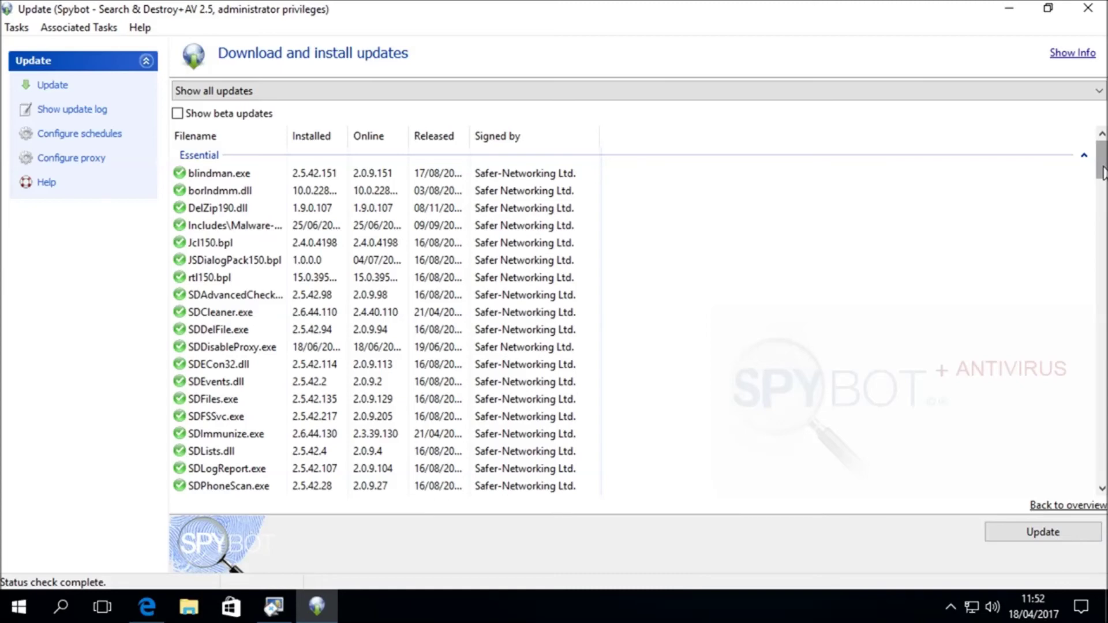
left_click_drag(1102, 173, 1048, 477)
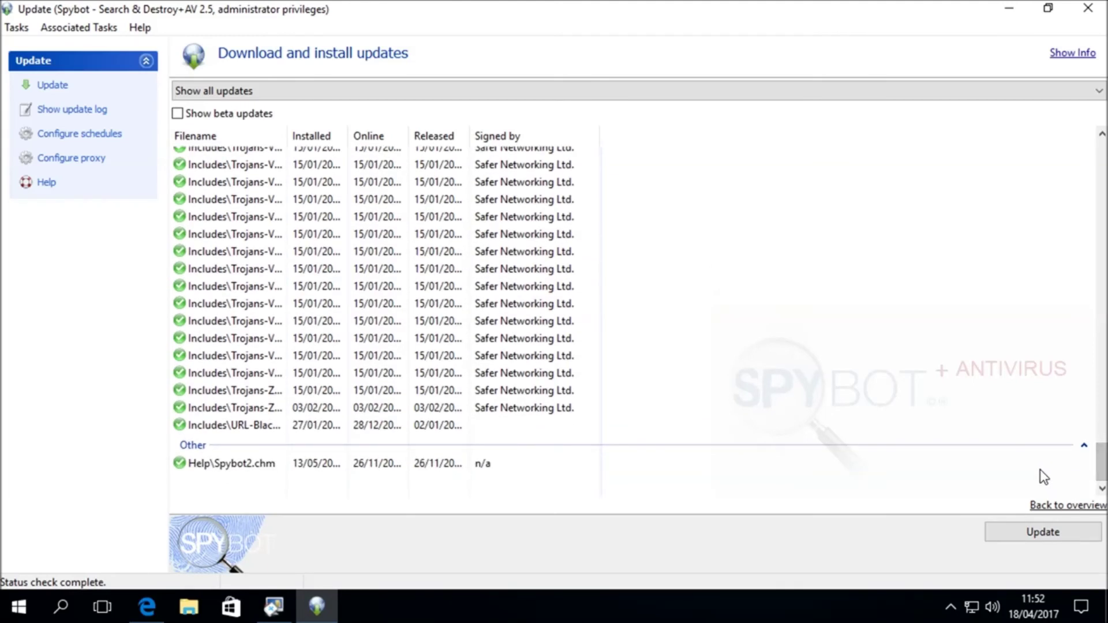
left_click(1045, 506)
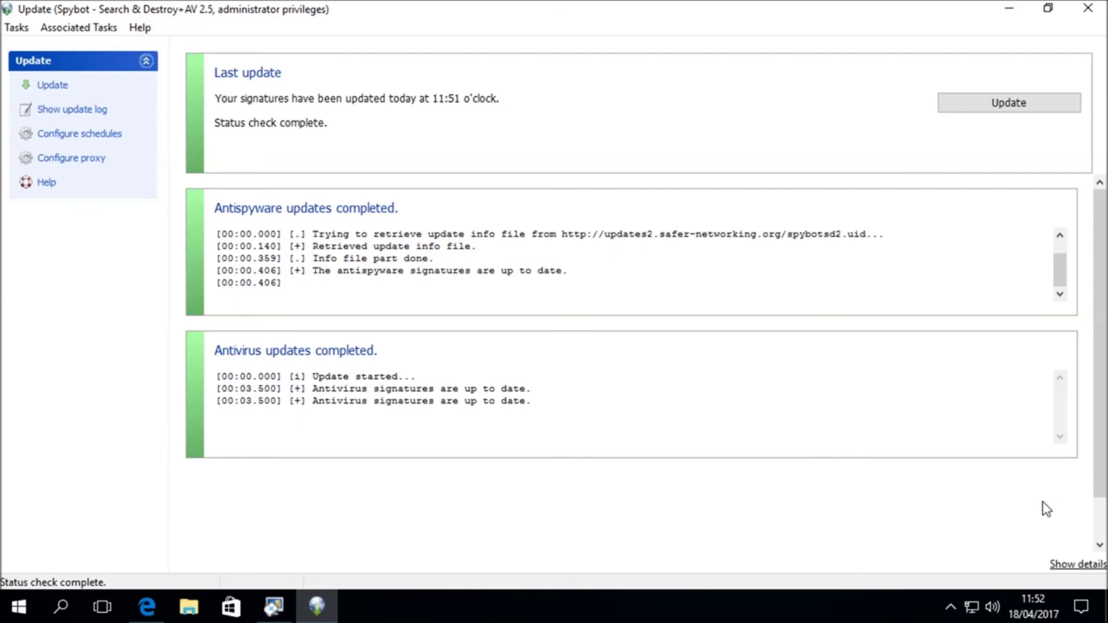
left_click(87, 119)
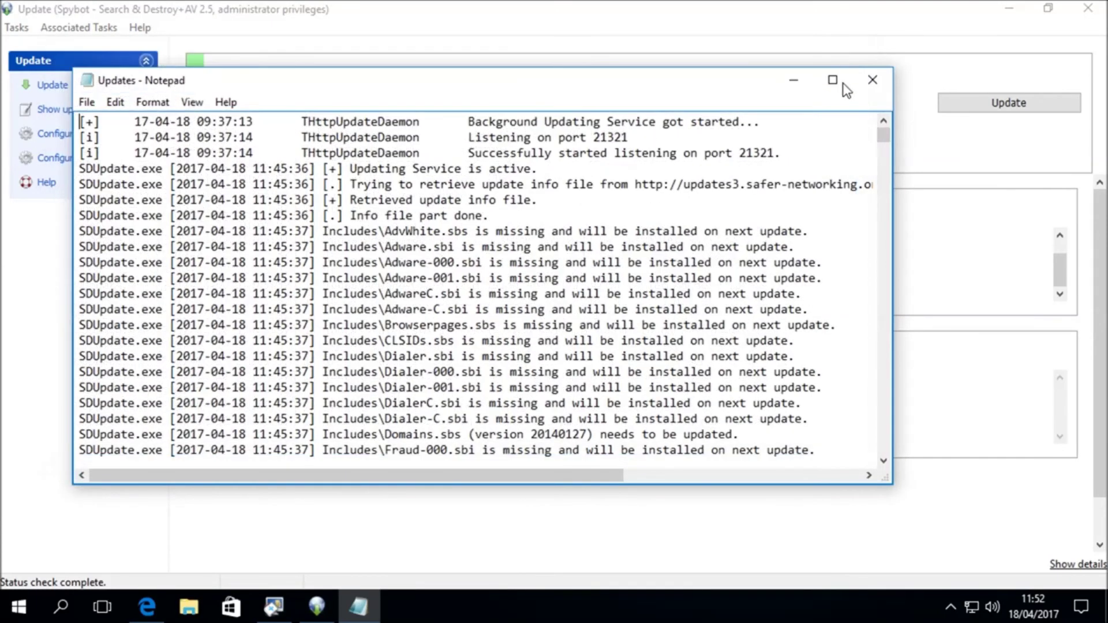
Read the Updates log in Notepad to its latest 'No updates required' entries, then close it
left_click(833, 81)
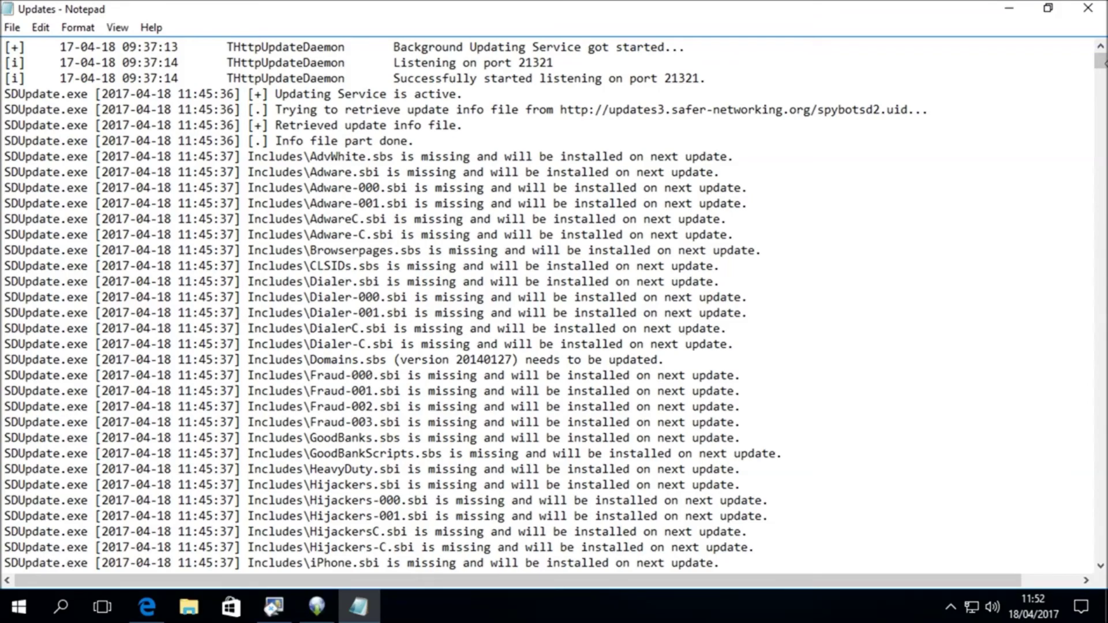
left_click_drag(1103, 68, 1069, 557)
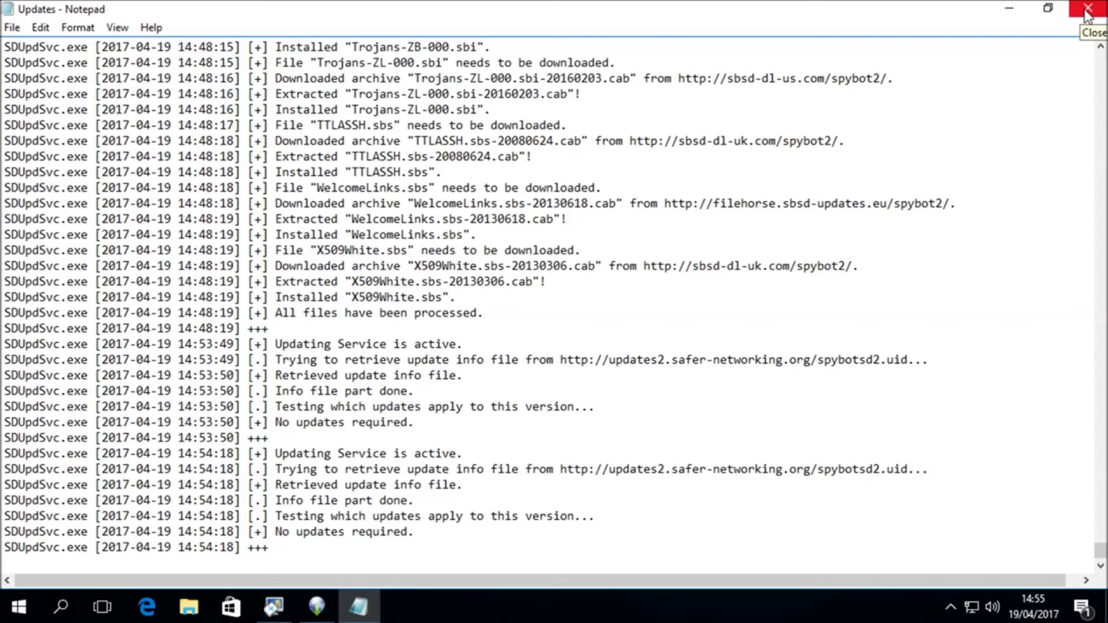
left_click(1088, 11)
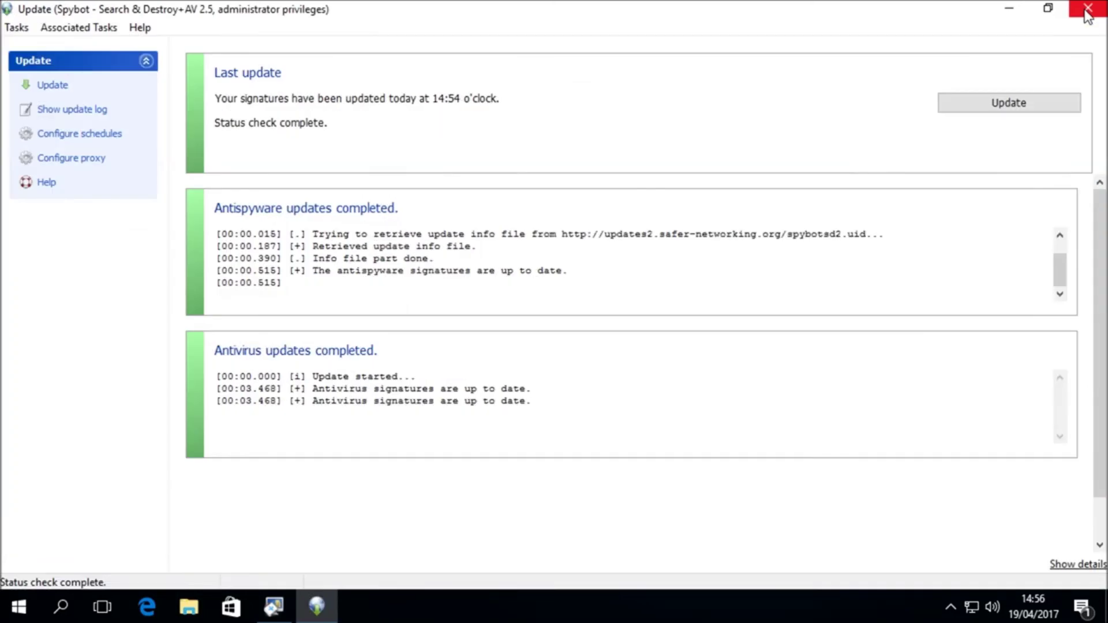
Add an Updates schedule in Spybot settings: at logon, 5-minute delay, repeating every 5 minutes
left_click(91, 140)
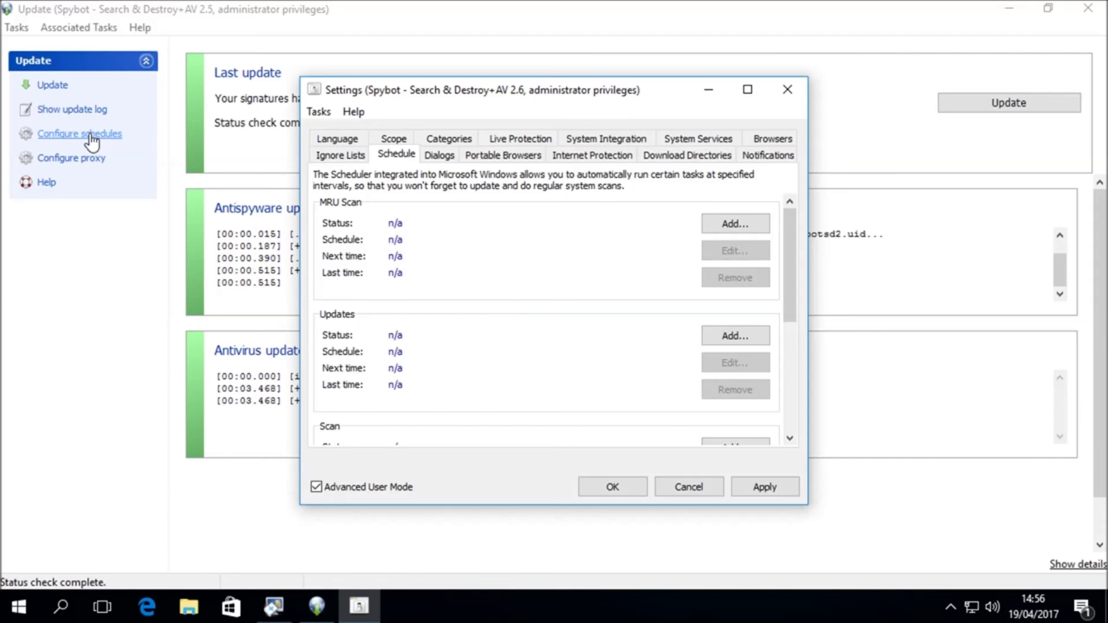
left_click(748, 90)
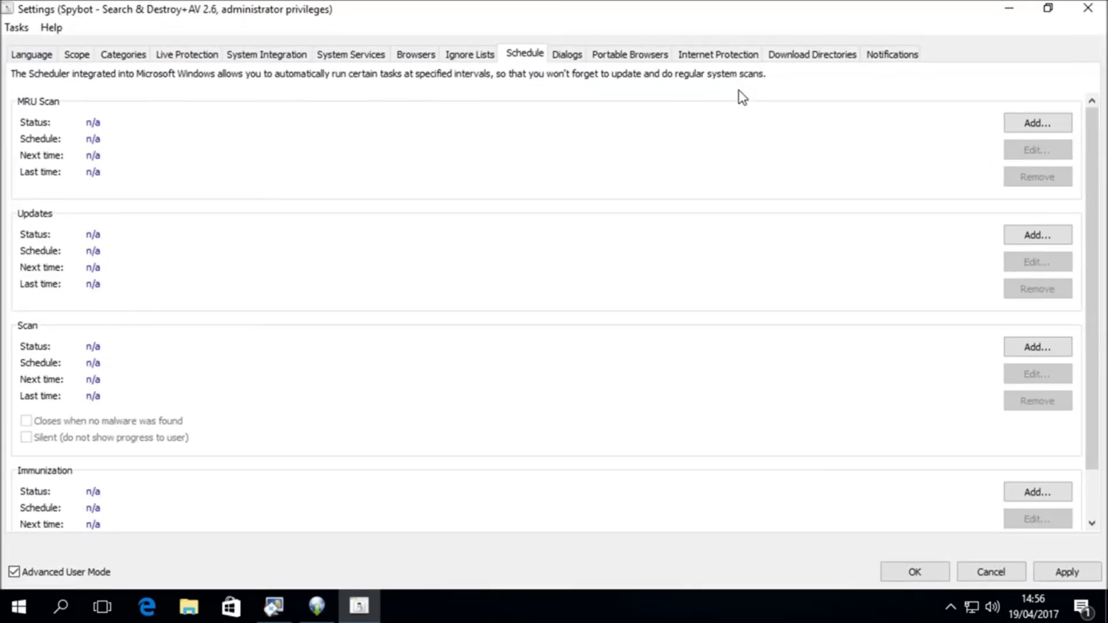
left_click(1039, 240)
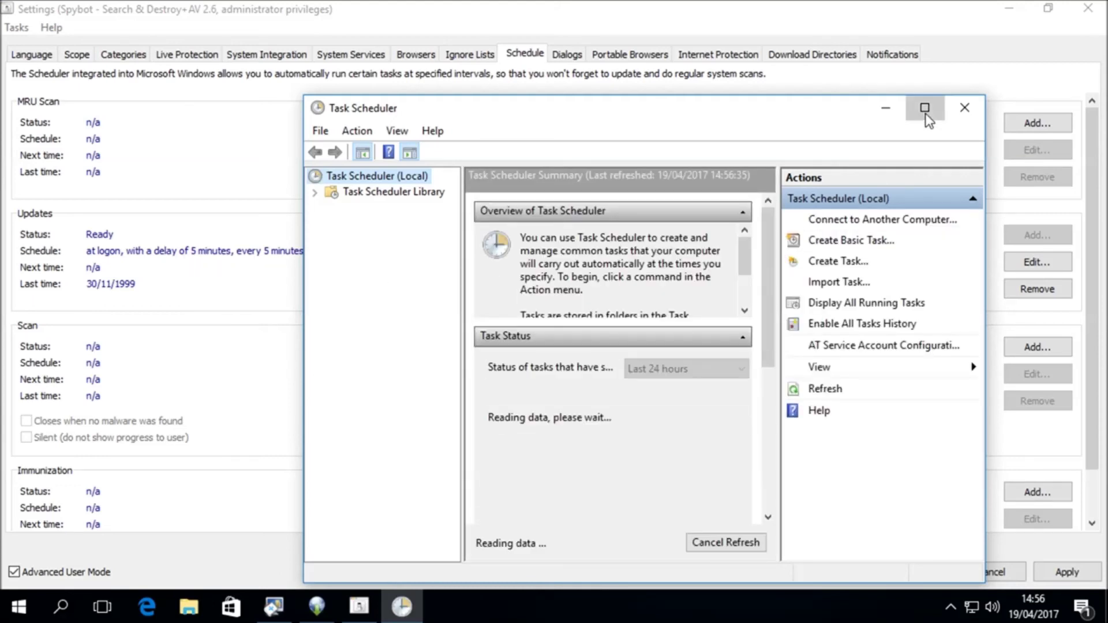
Open Properties of the Check for updates task in Task Scheduler Library > Safer-Networking > Spybot
left_click(925, 108)
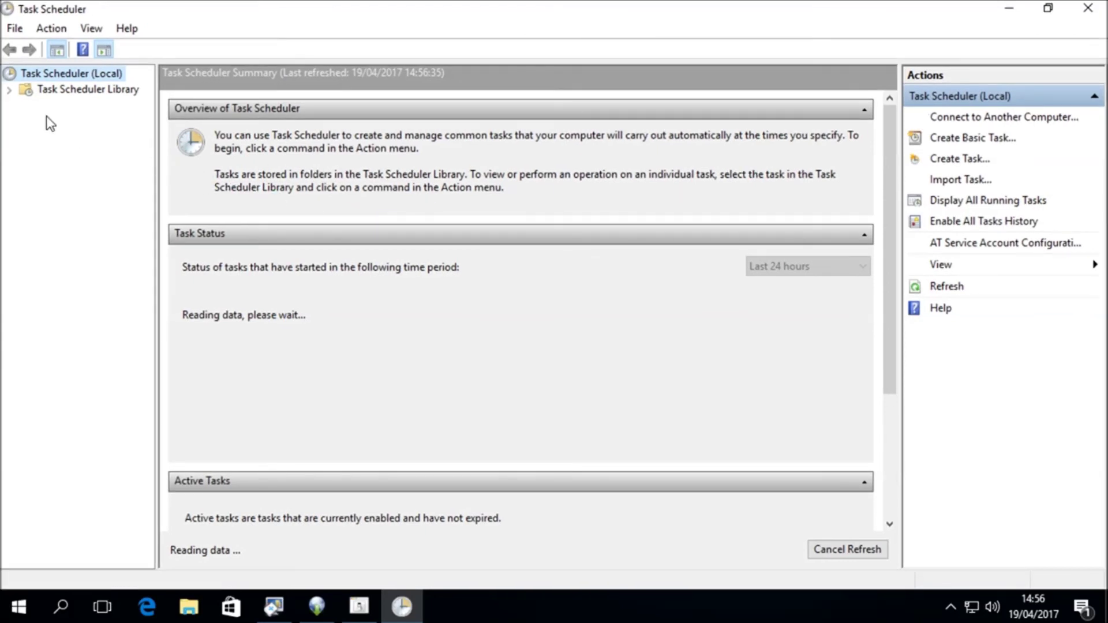
left_click(10, 90)
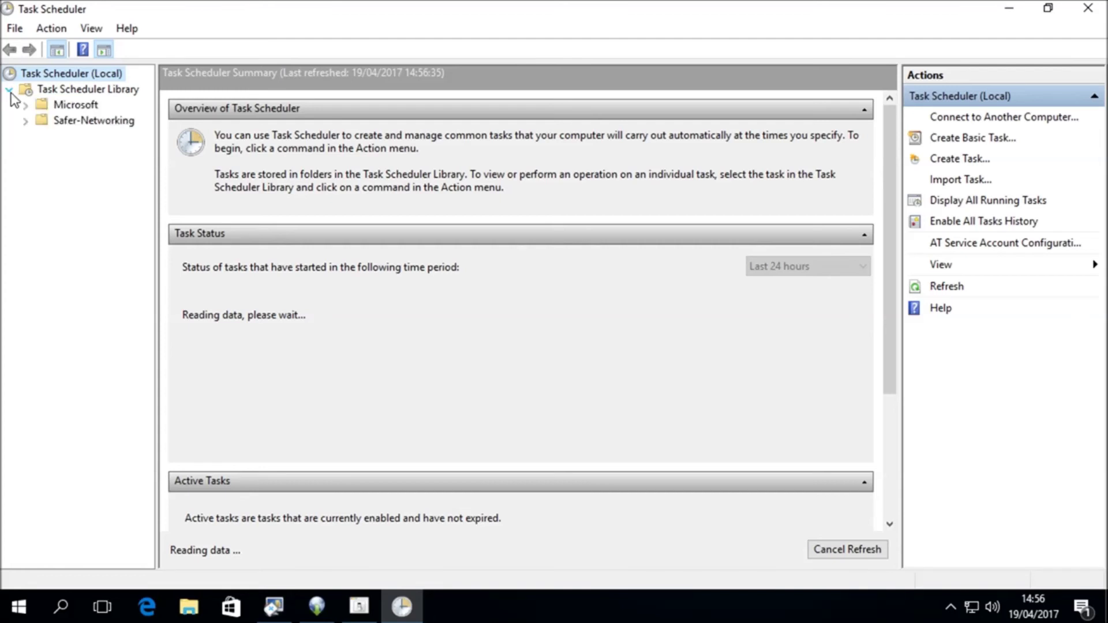
left_click(26, 122)
left_click(71, 138)
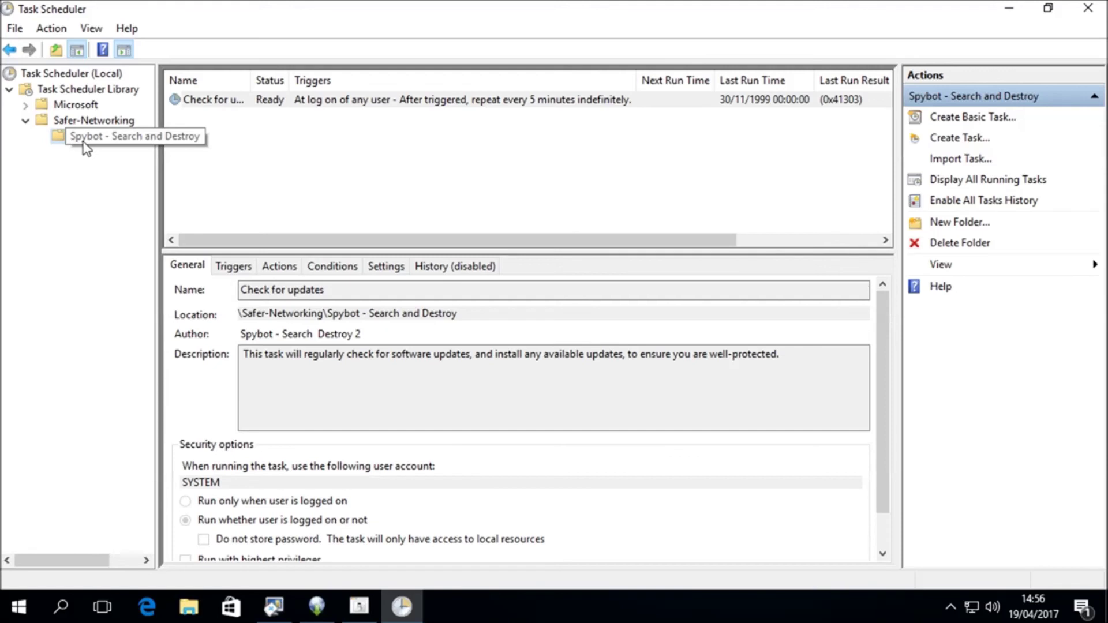
left_click(309, 110)
right_click(306, 104)
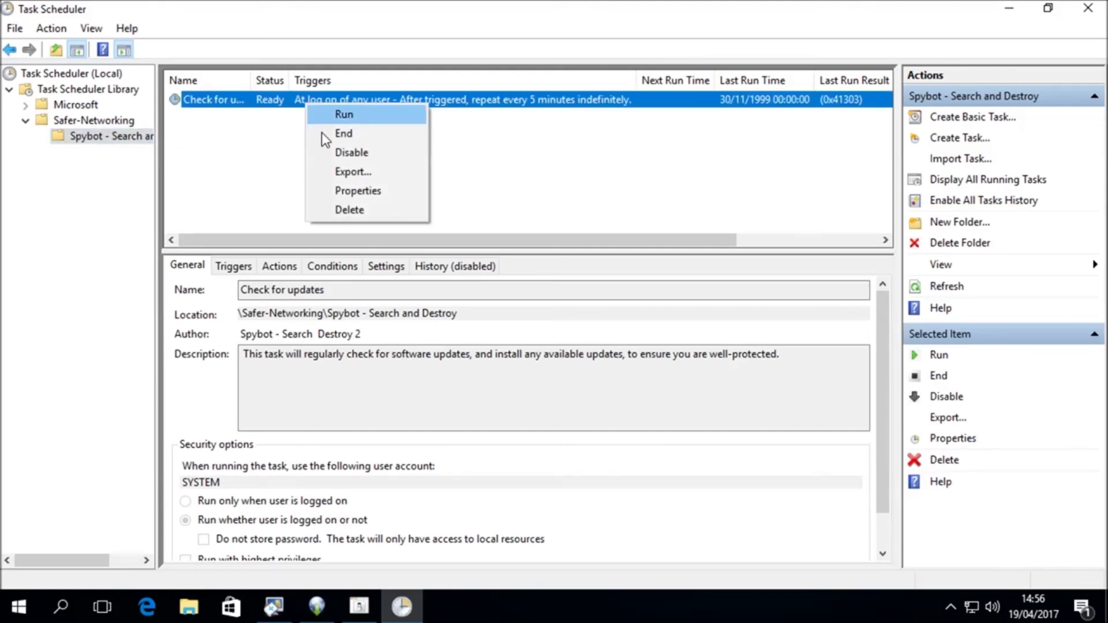
left_click(362, 192)
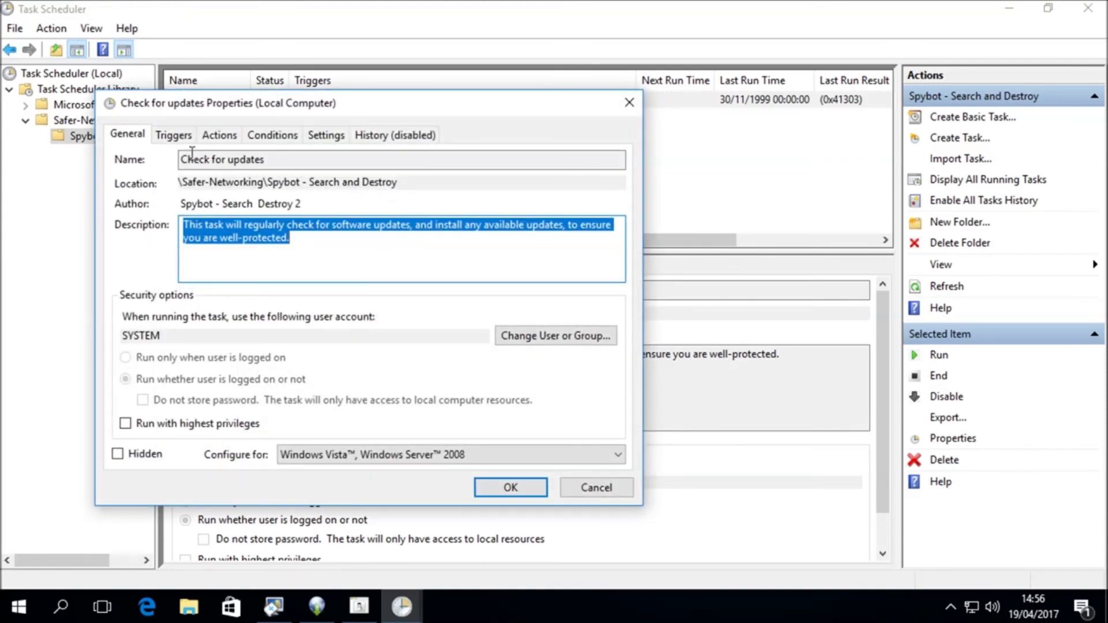
Confirm the At log on, repeat-every-5-minutes trigger unchanged, then close Task Scheduler
left_click(171, 138)
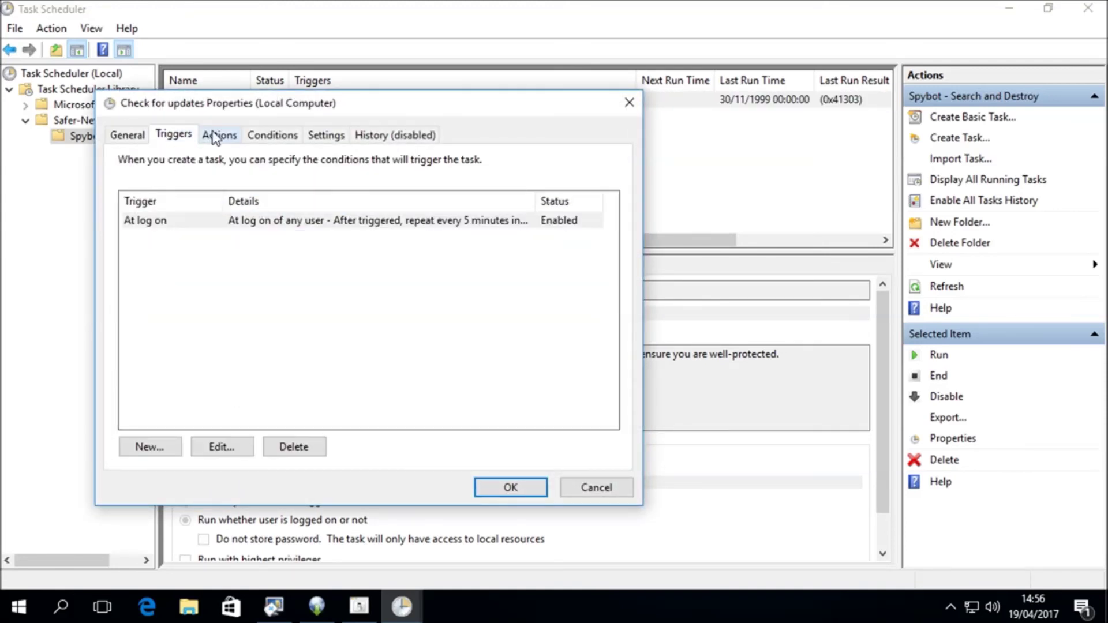
left_click(222, 447)
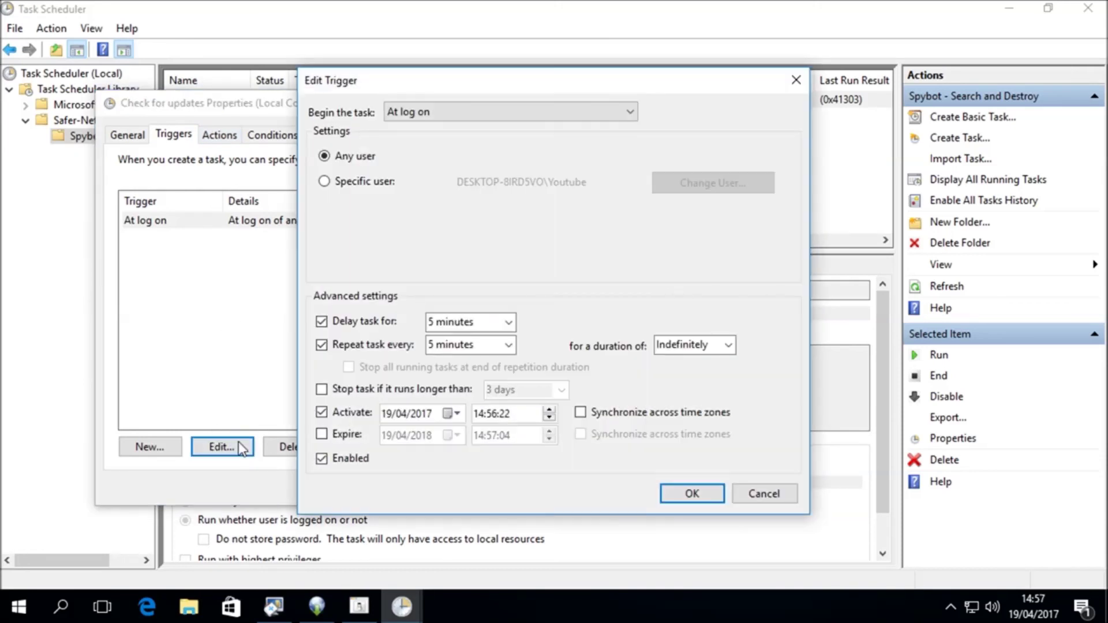
left_click(629, 113)
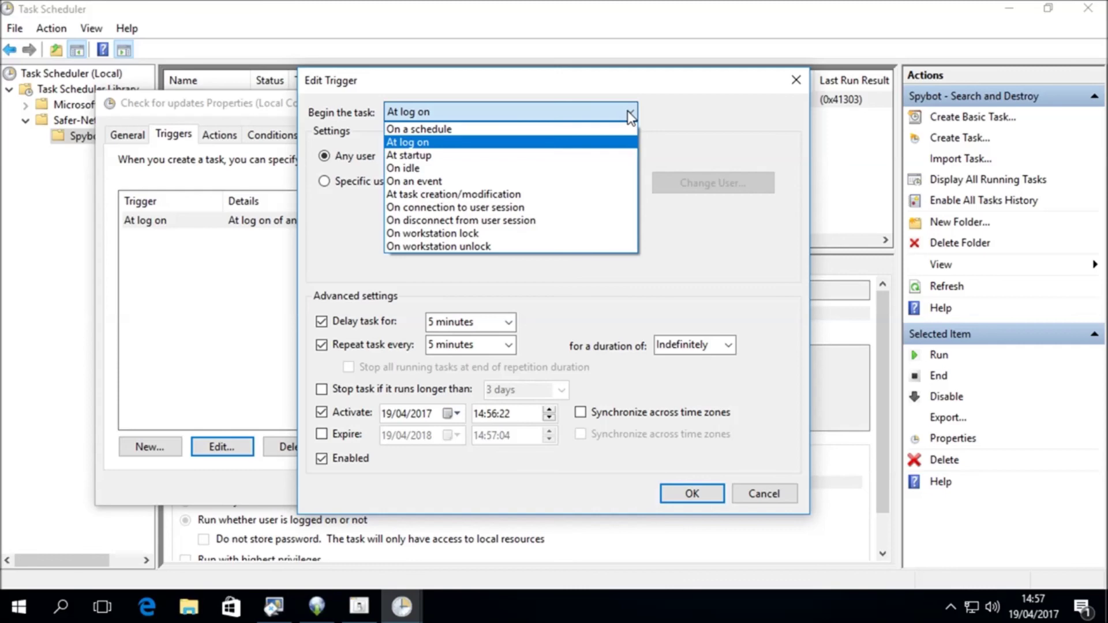
left_click(628, 110)
left_click(671, 494)
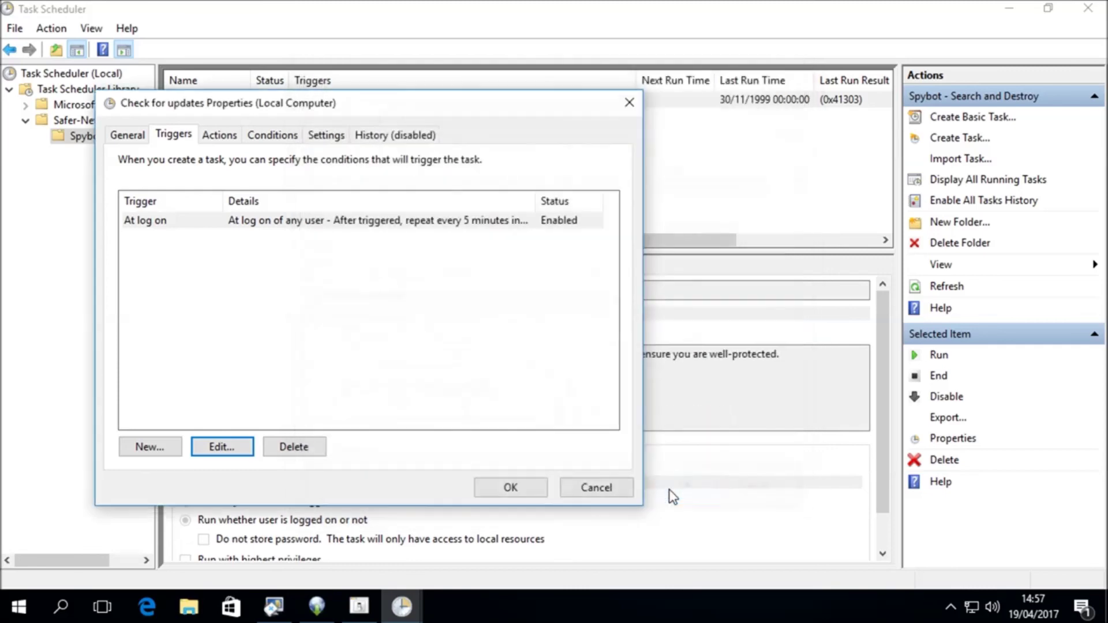
left_click(522, 487)
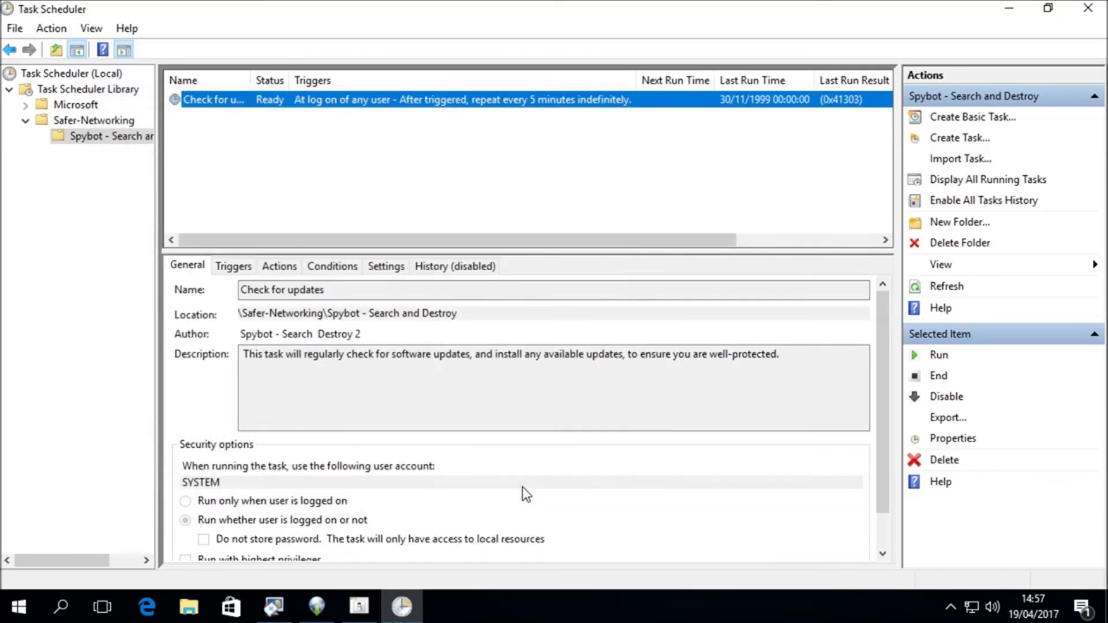
left_click(1088, 8)
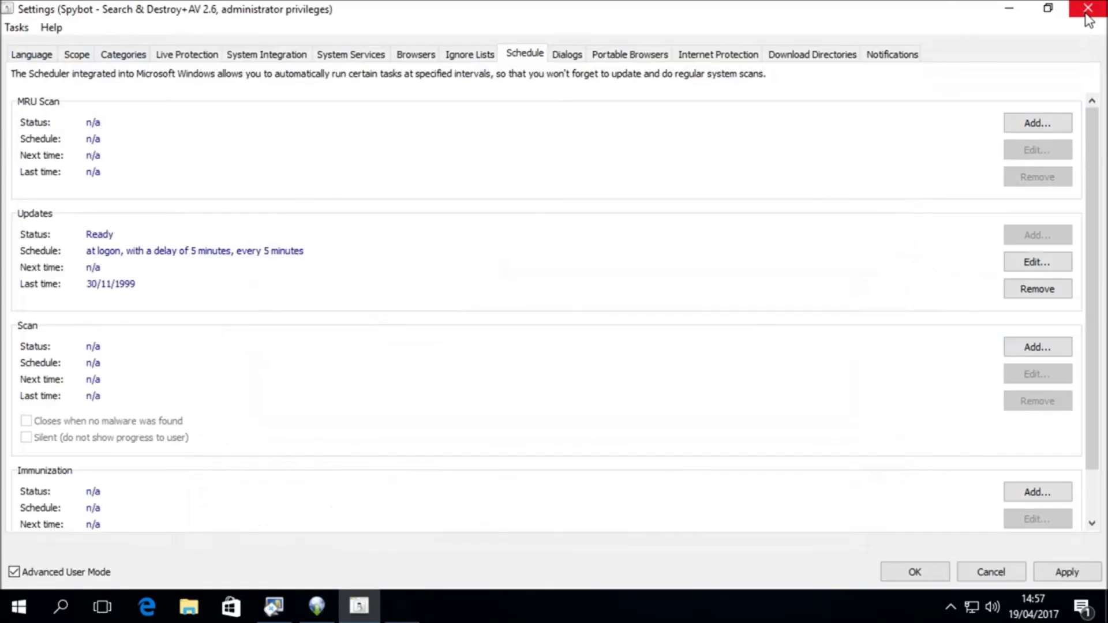
Close the Spybot Settings and Update windows to return to the Start Center
left_click(1088, 8)
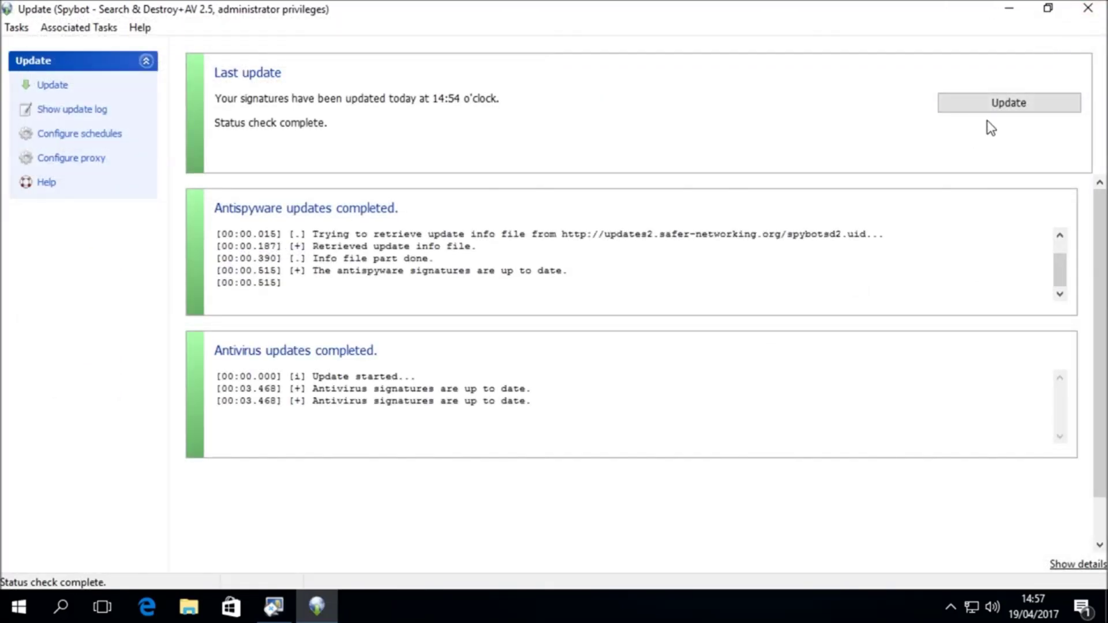
left_click(1088, 9)
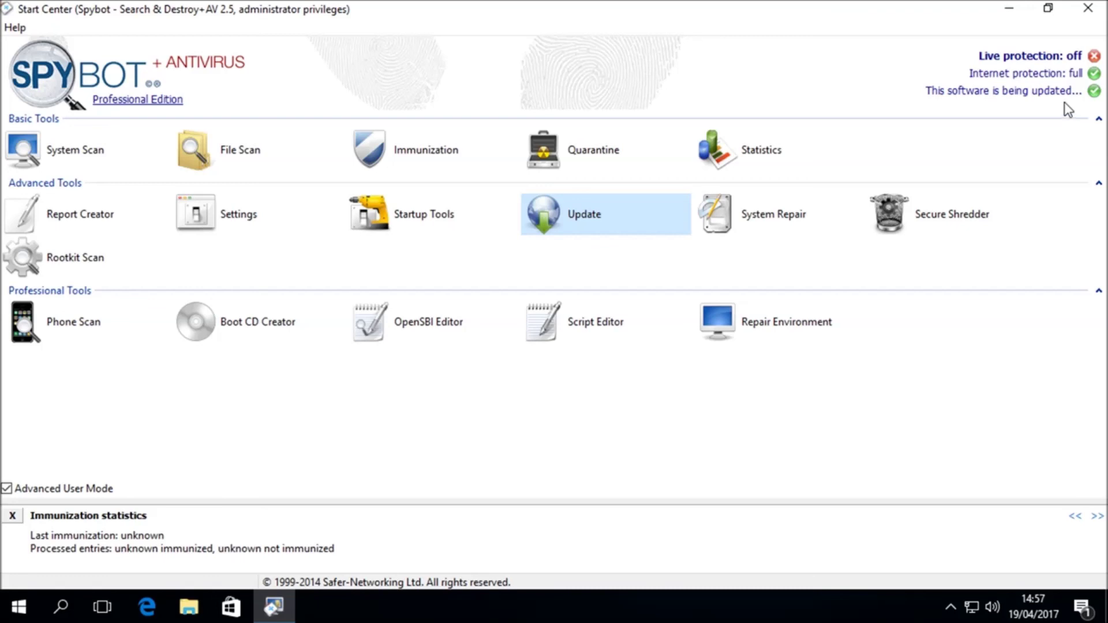
Delete the Post Win10 Spybot re-installer icon from the desktop and restore the Start Center
left_click(1010, 10)
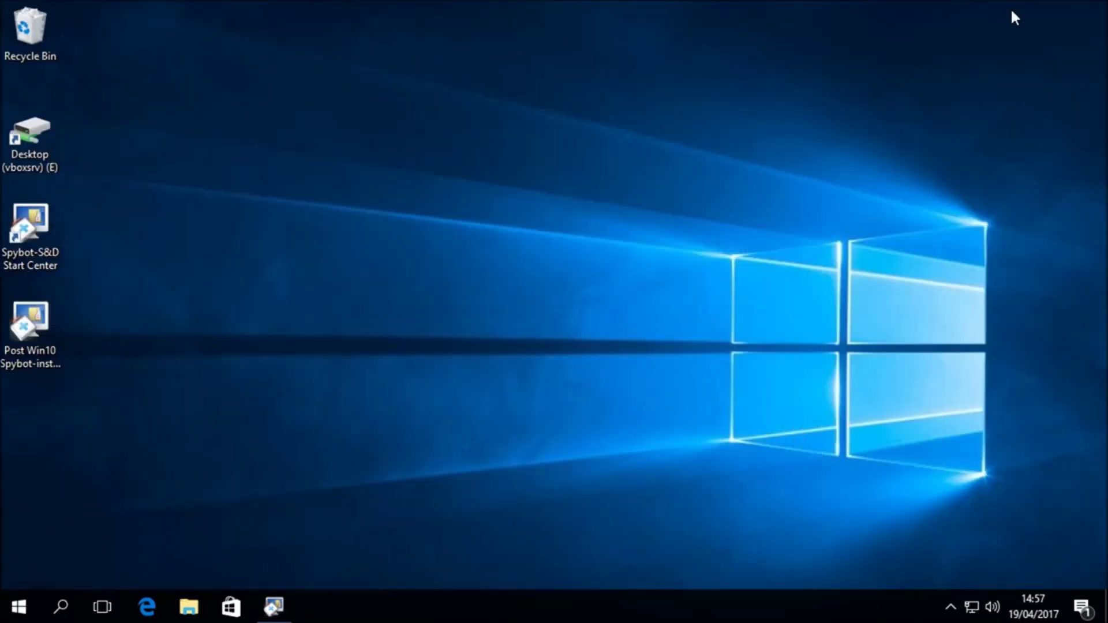
right_click(11, 345)
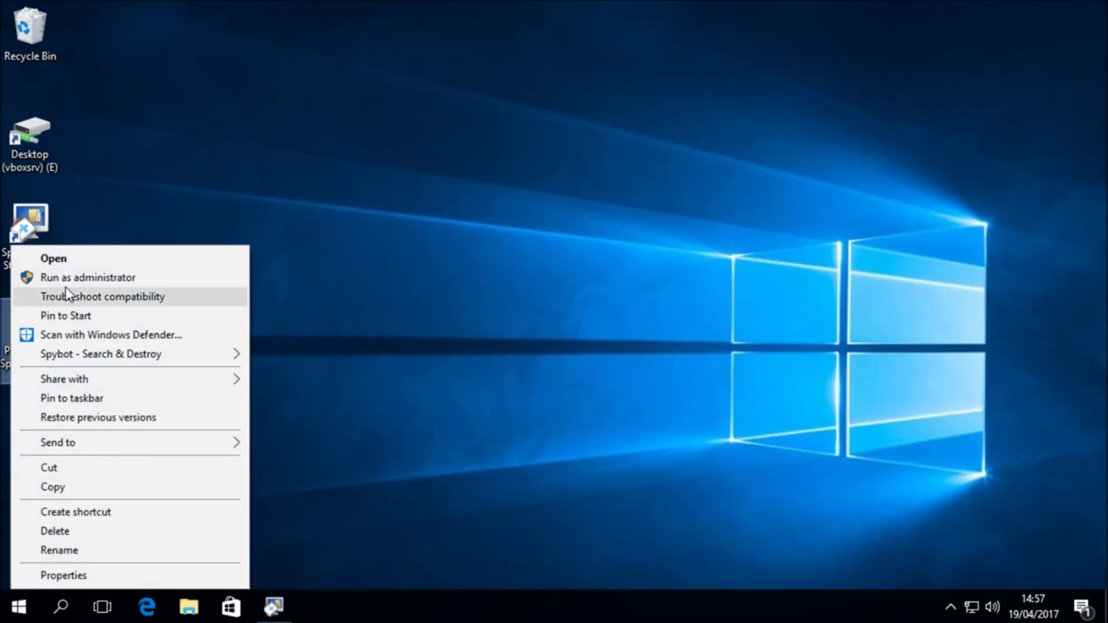
left_click(99, 531)
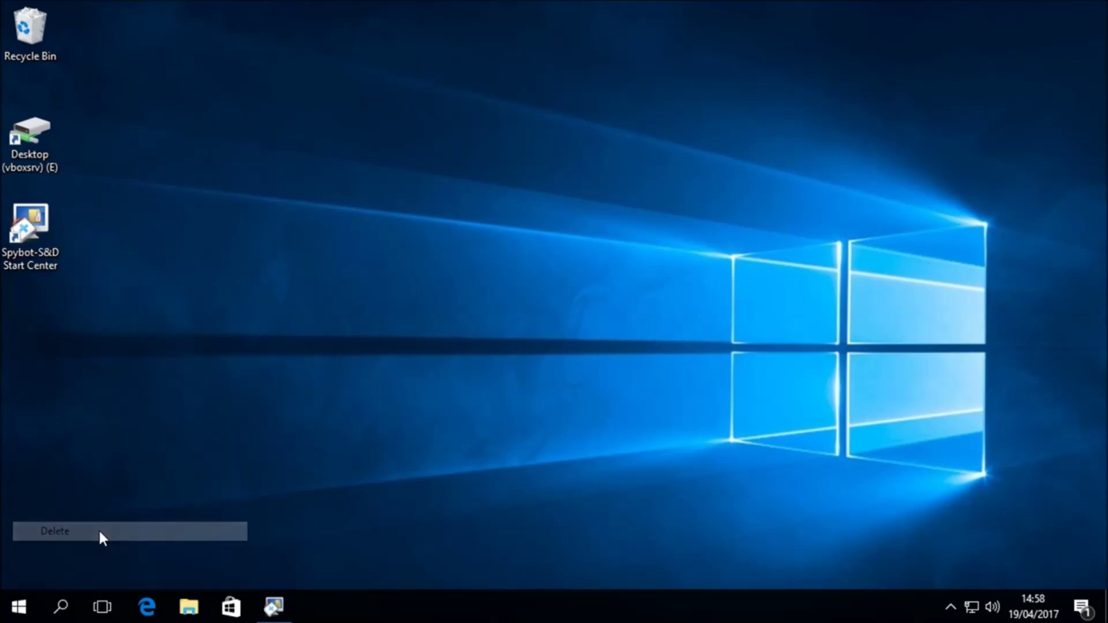
left_click(274, 606)
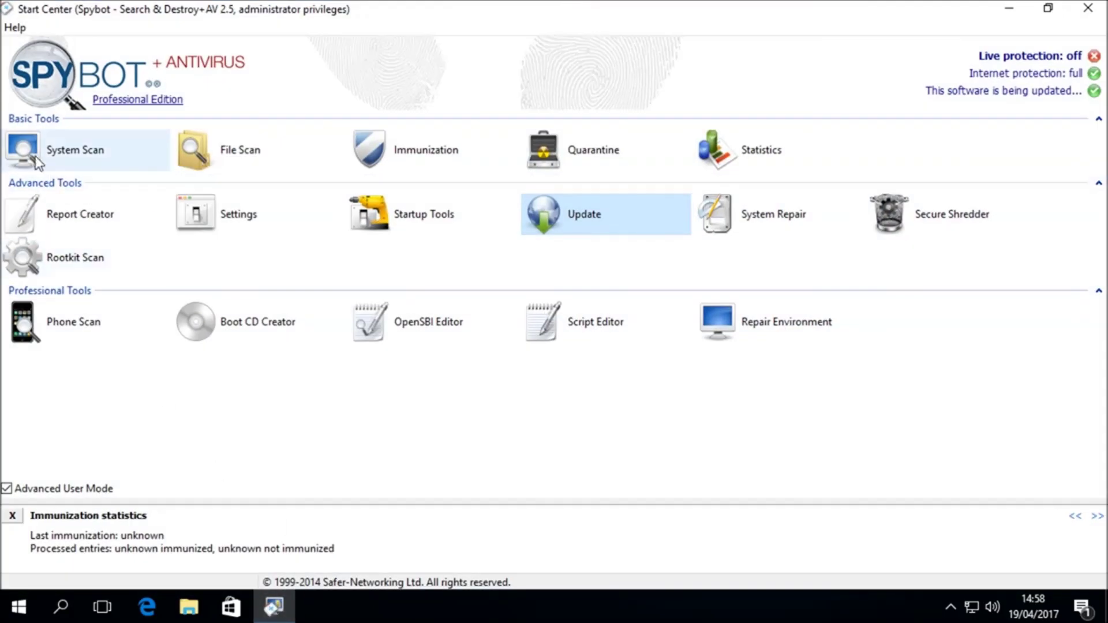